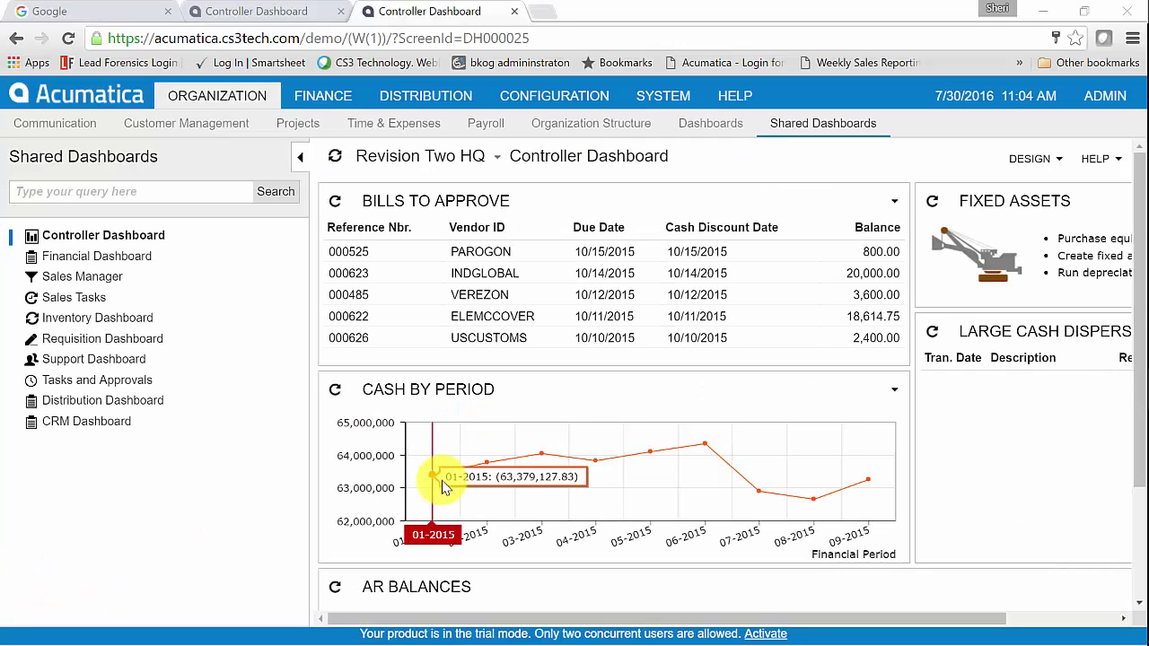
# Step: In the General Ledger's Ledgers setup, add a new ledger with the ID REVBUD
pyautogui.click(339, 102)
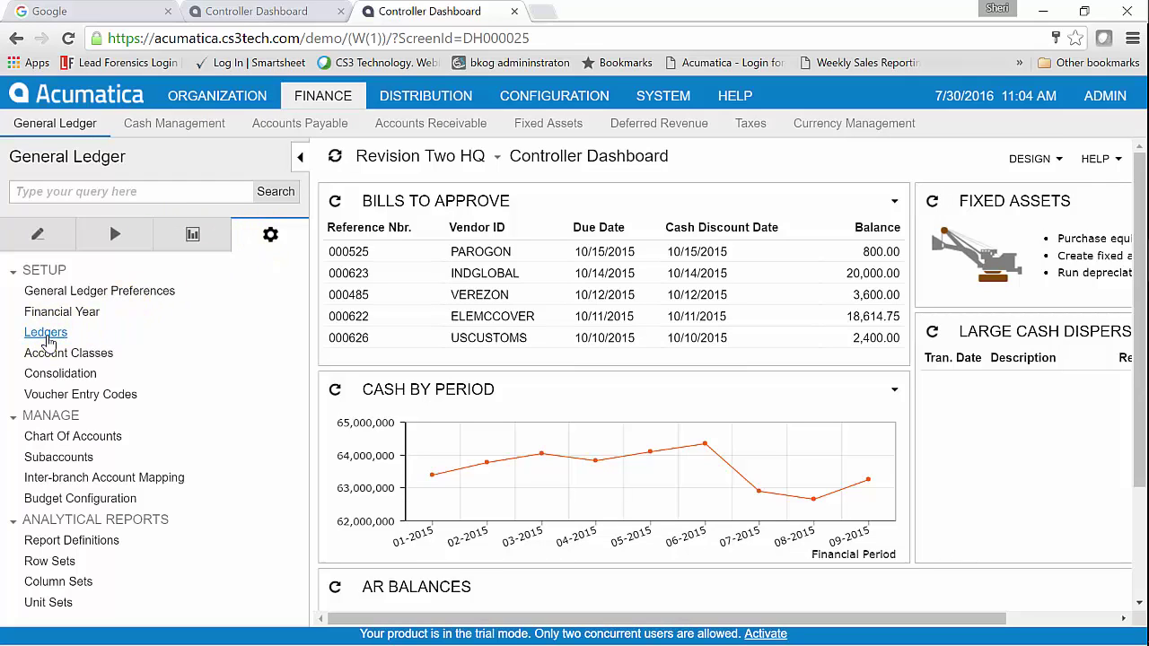
pyautogui.click(47, 333)
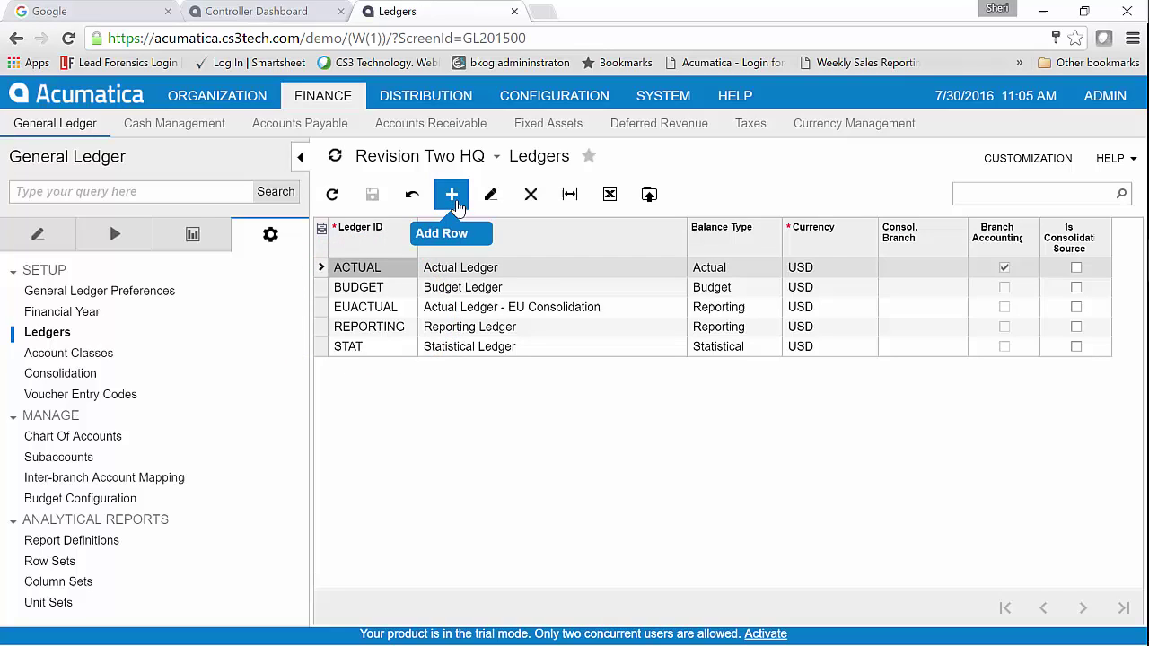
pyautogui.click(454, 196)
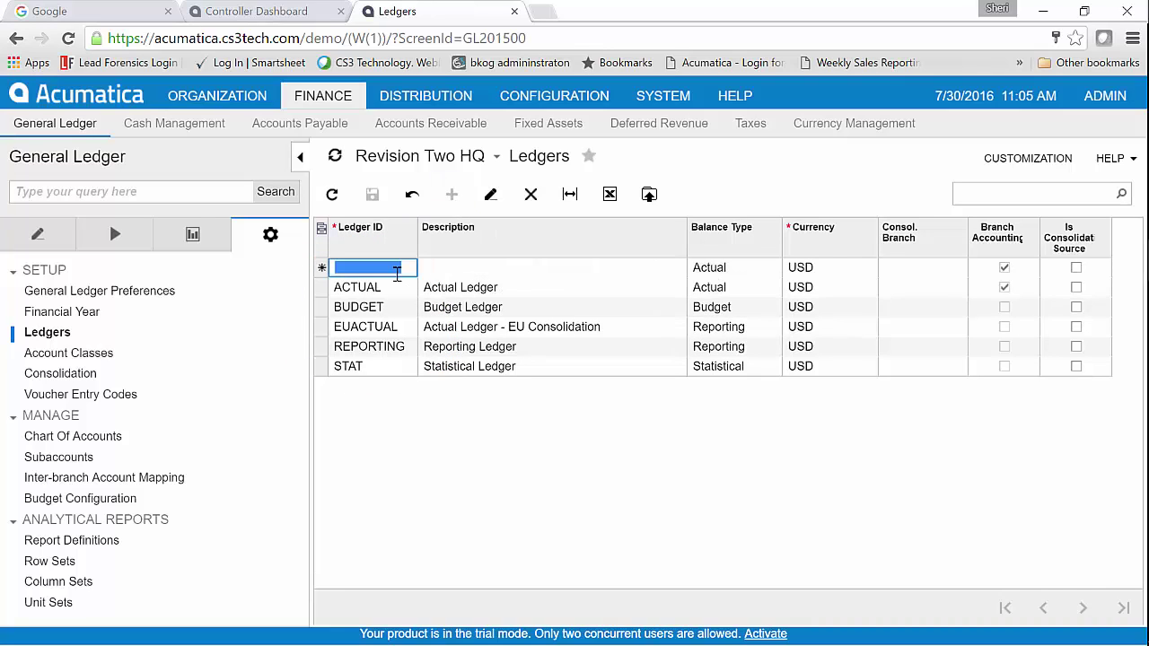
pyautogui.write('REV')
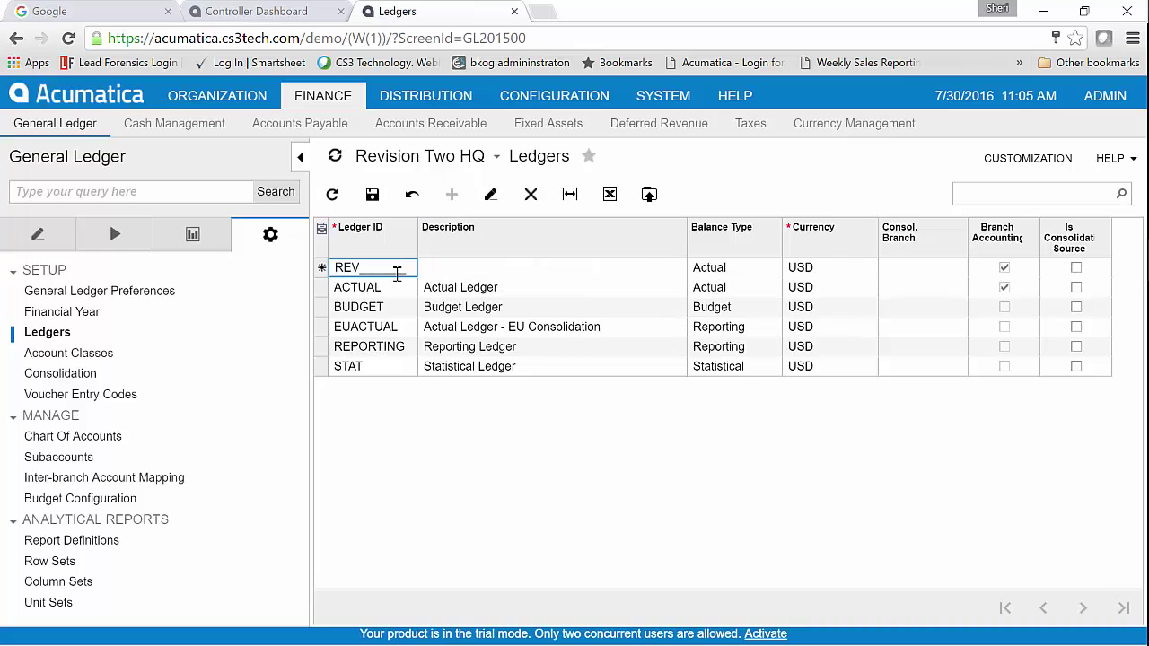
pyautogui.write('BUD')
pyautogui.press('Tab')
# Step: Enter "Revised Budget" as the description of the REVBUD ledger
pyautogui.write('R')
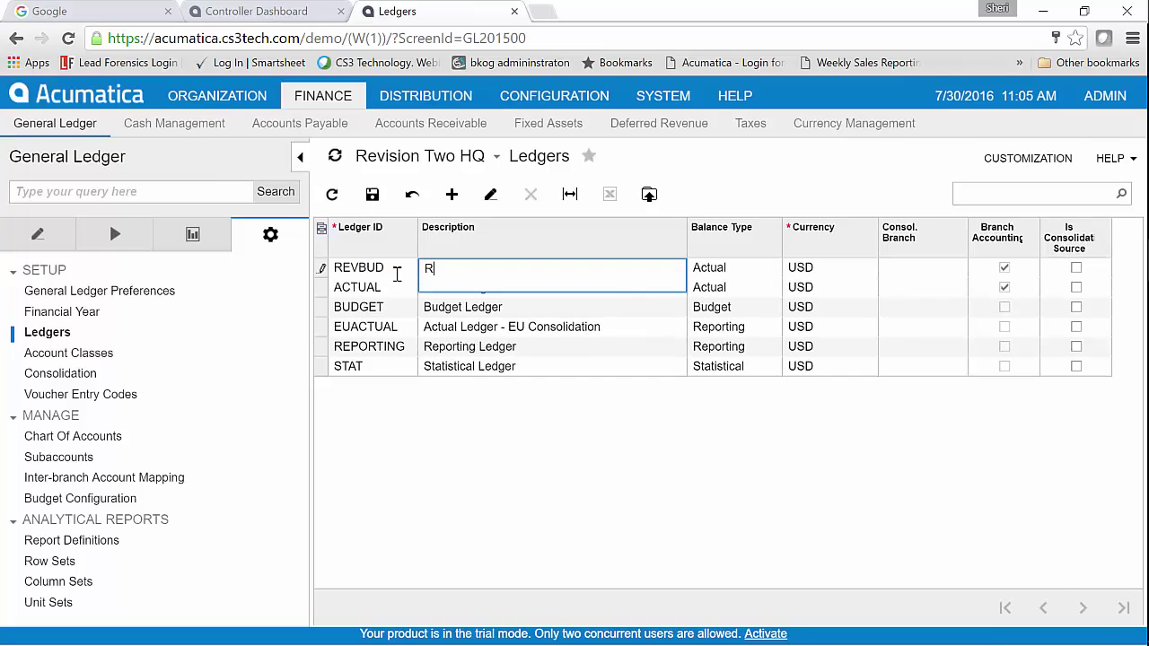
pyautogui.write('evised Bu')
pyautogui.write('dtet')
pyautogui.press('BackSpace')
pyautogui.press('BackSpace')
pyautogui.press('BackSpace')
pyautogui.write('get')
pyautogui.press('Tab')
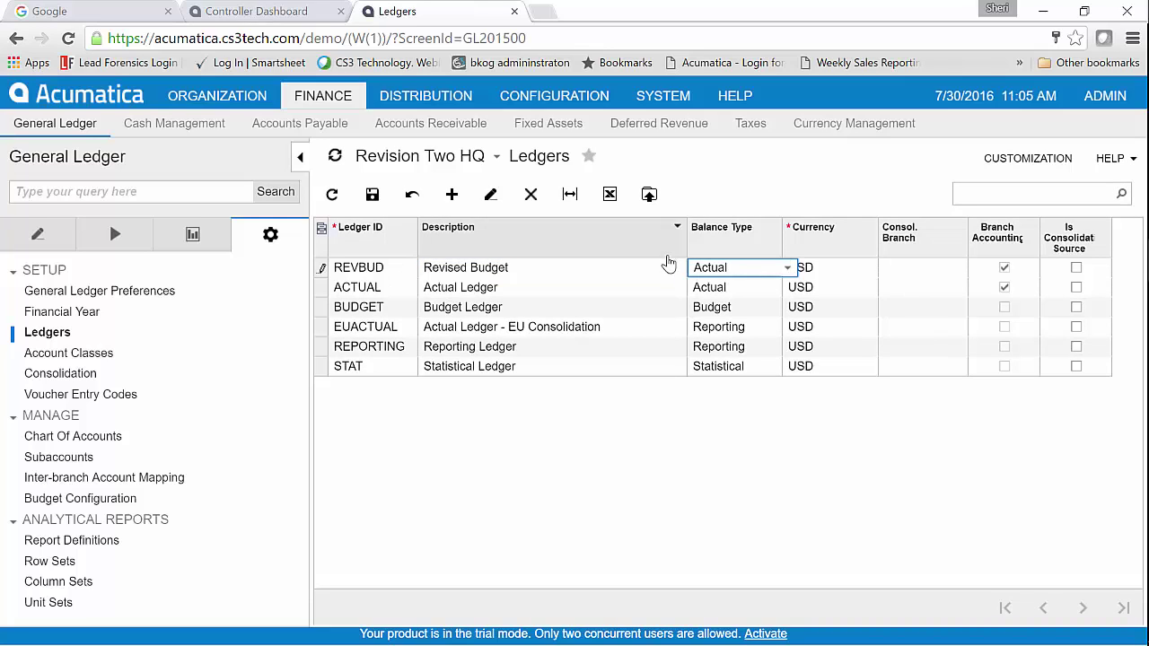
# Step: Set the balance type of the REVBUD ledger to Budget and save the ledgers
pyautogui.click(788, 271)
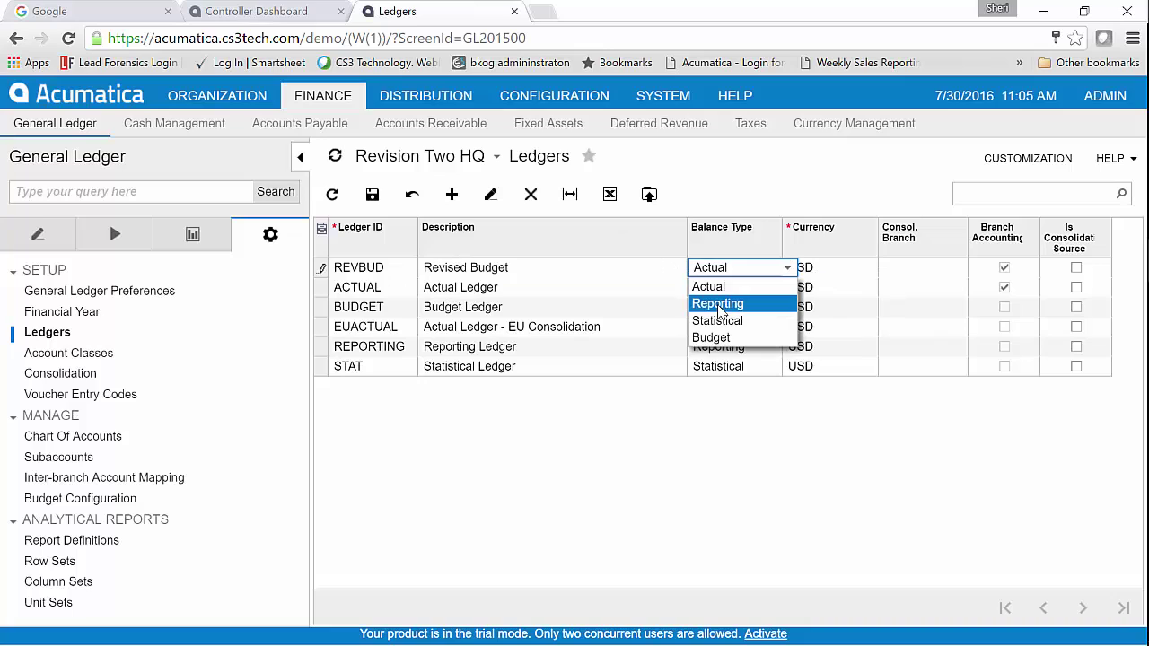
pyautogui.click(718, 339)
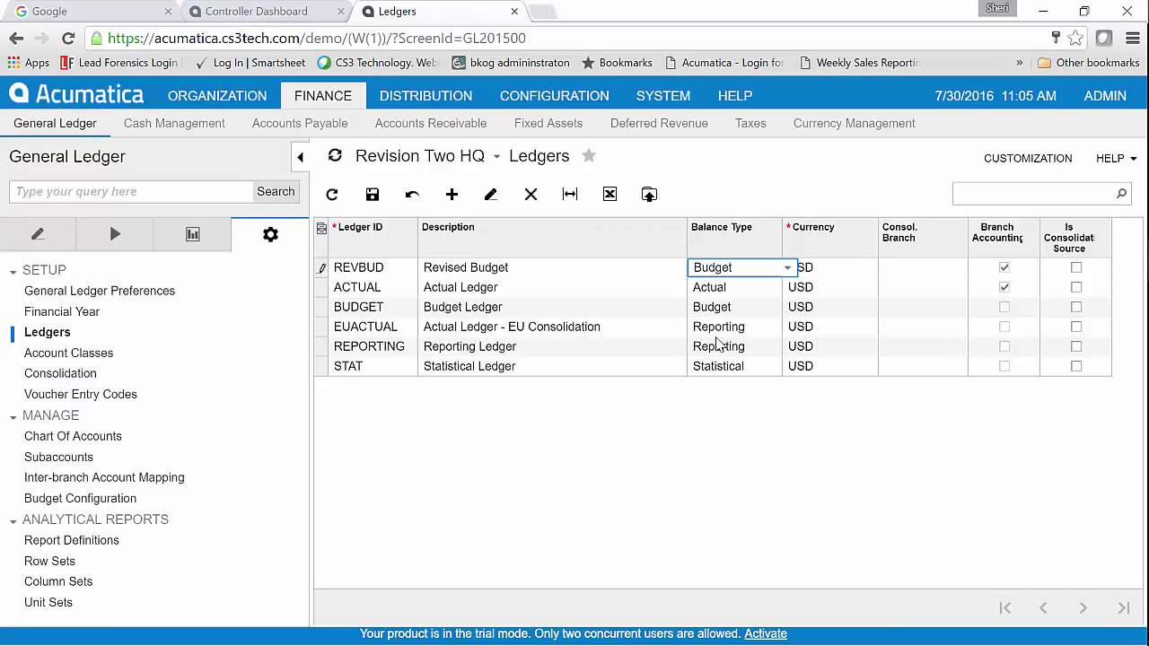
pyautogui.click(765, 307)
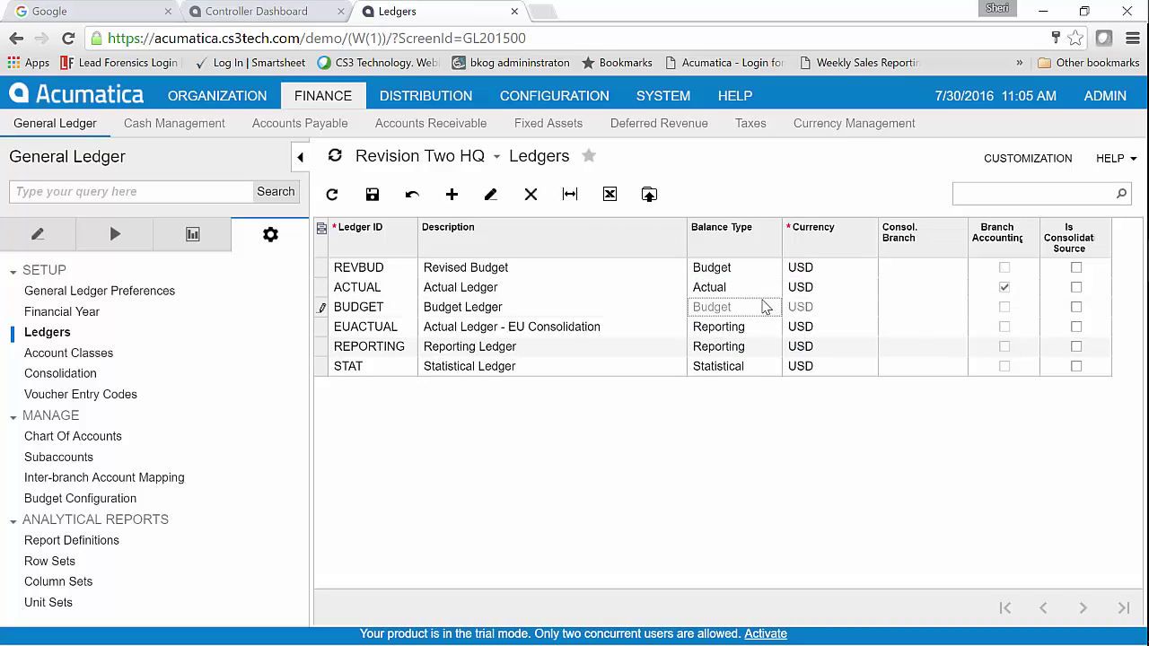
pyautogui.click(372, 195)
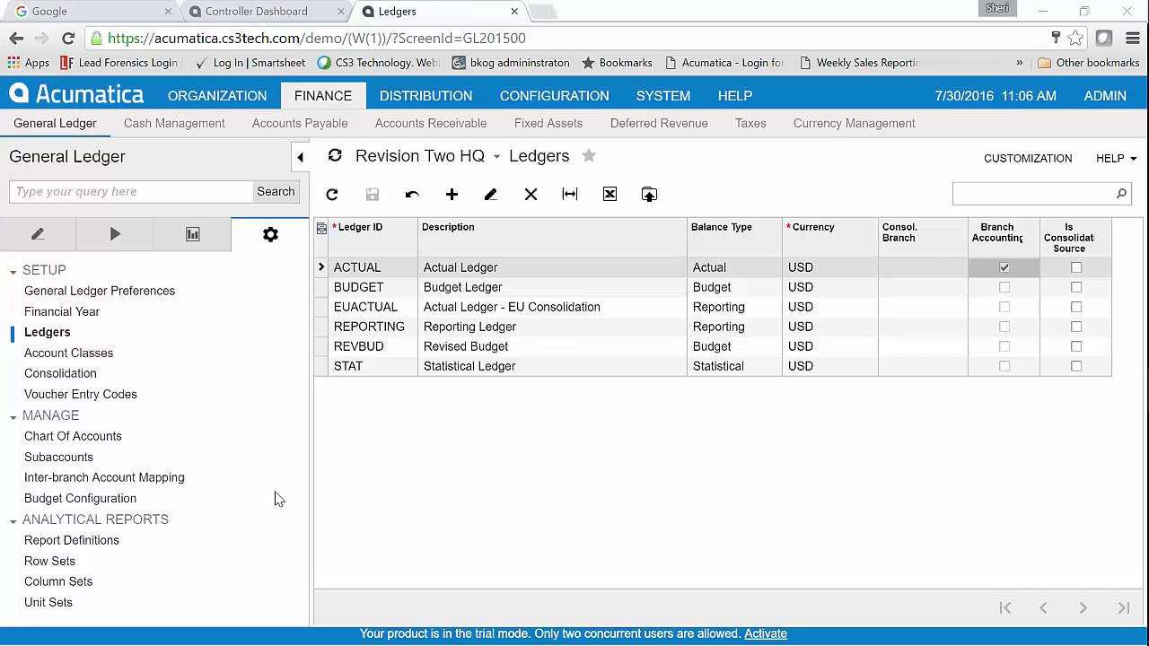
# Step: Open the General Ledger Budgets form and load the BUDGET ledger for financial year 2013
pyautogui.click(36, 242)
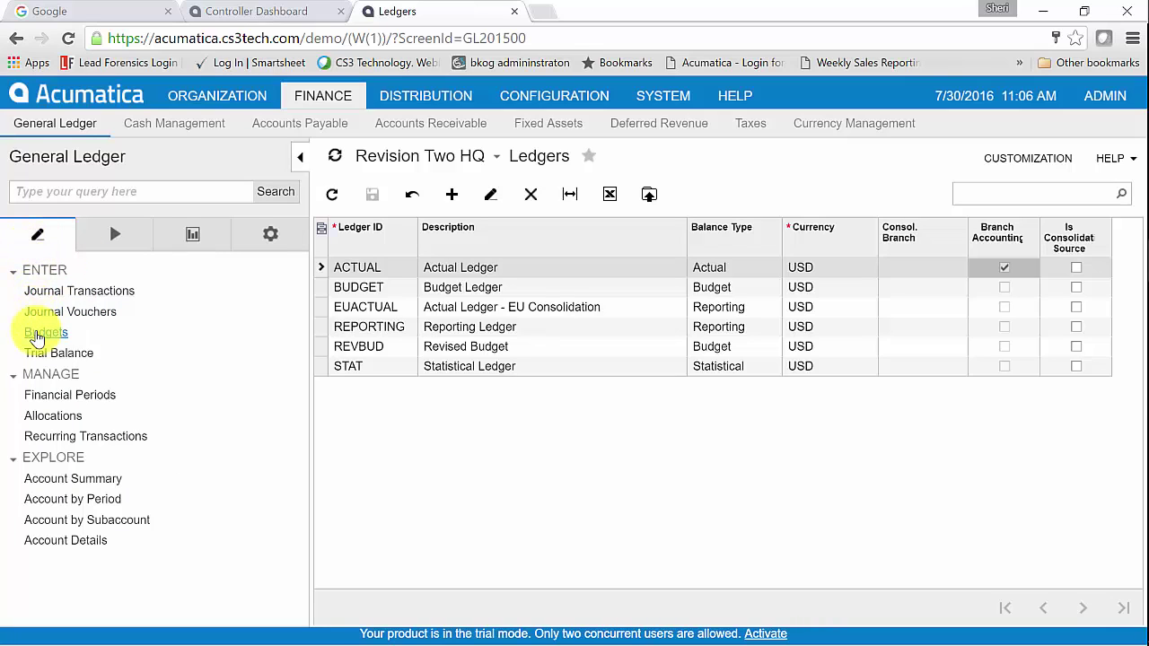
pyautogui.click(36, 335)
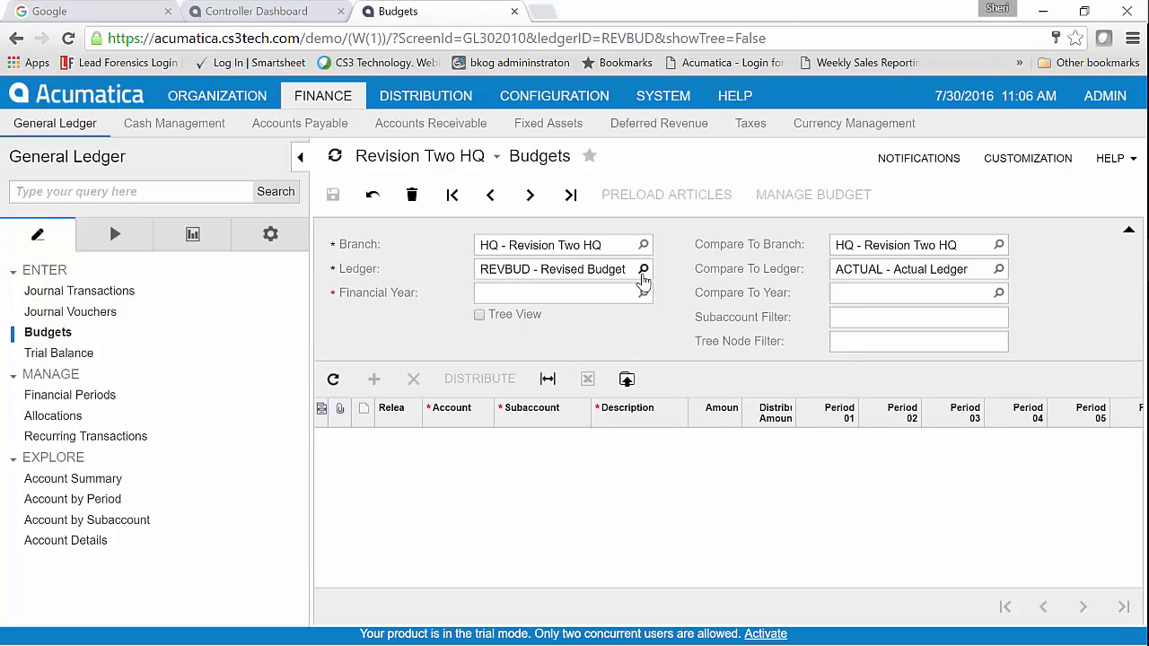
pyautogui.click(644, 269)
pyautogui.doubleClick(541, 384)
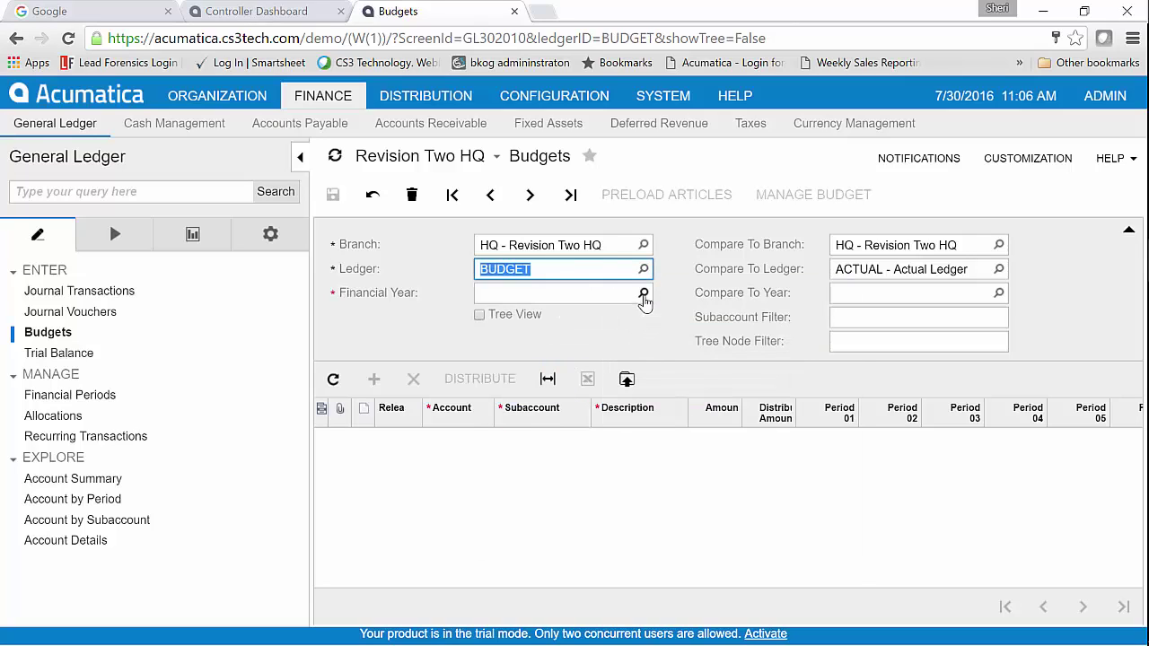
pyautogui.click(644, 296)
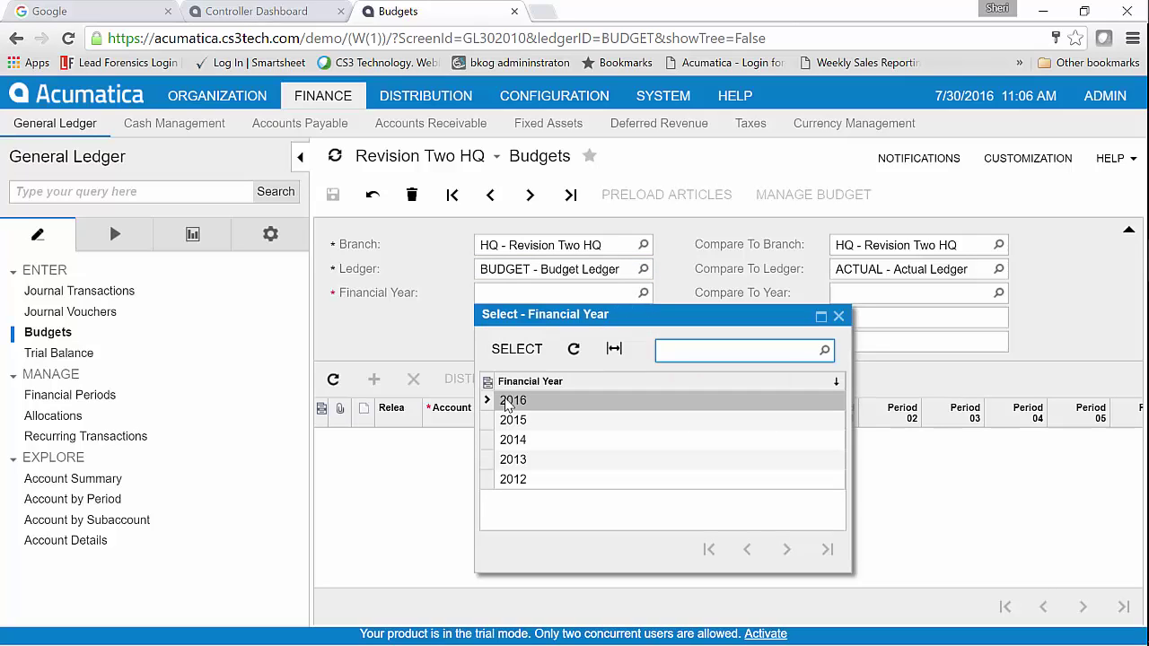
pyautogui.click(520, 464)
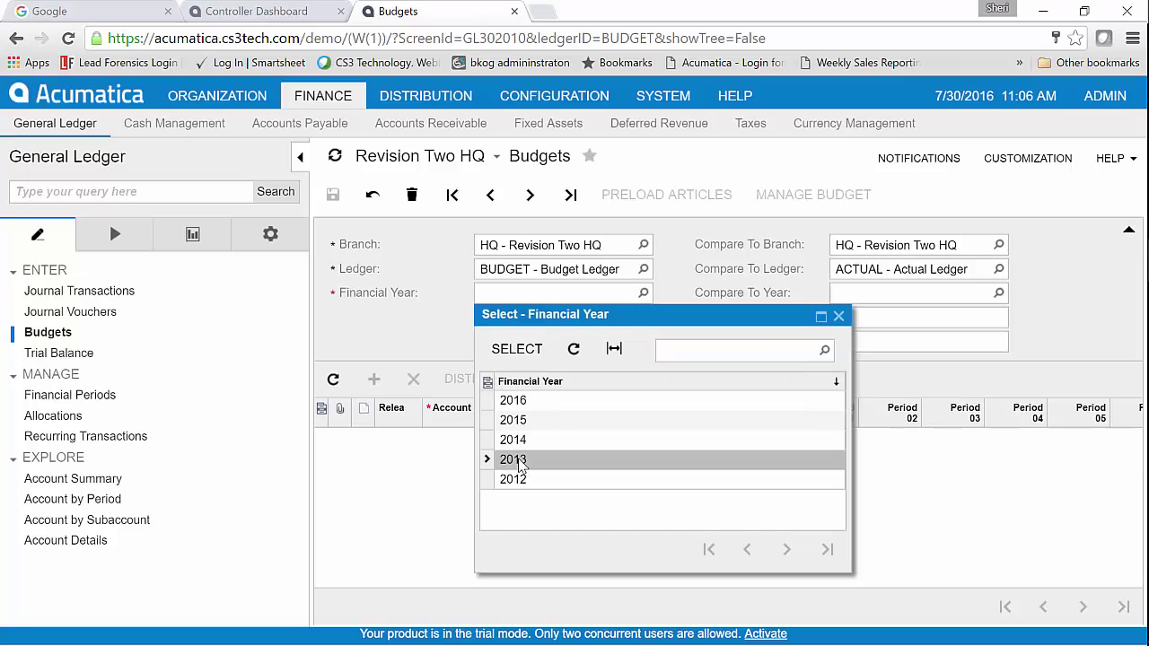
pyautogui.doubleClick(520, 463)
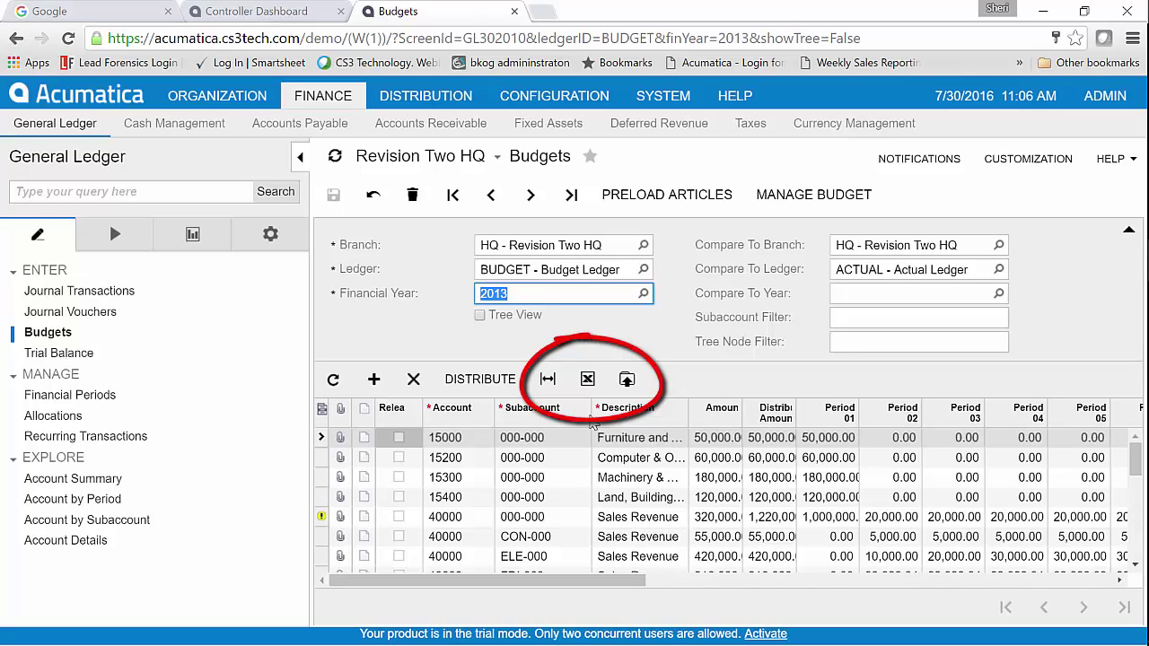
# Step: Export the 2013 budget records to Excel and open the downloaded workbook
pyautogui.click(588, 381)
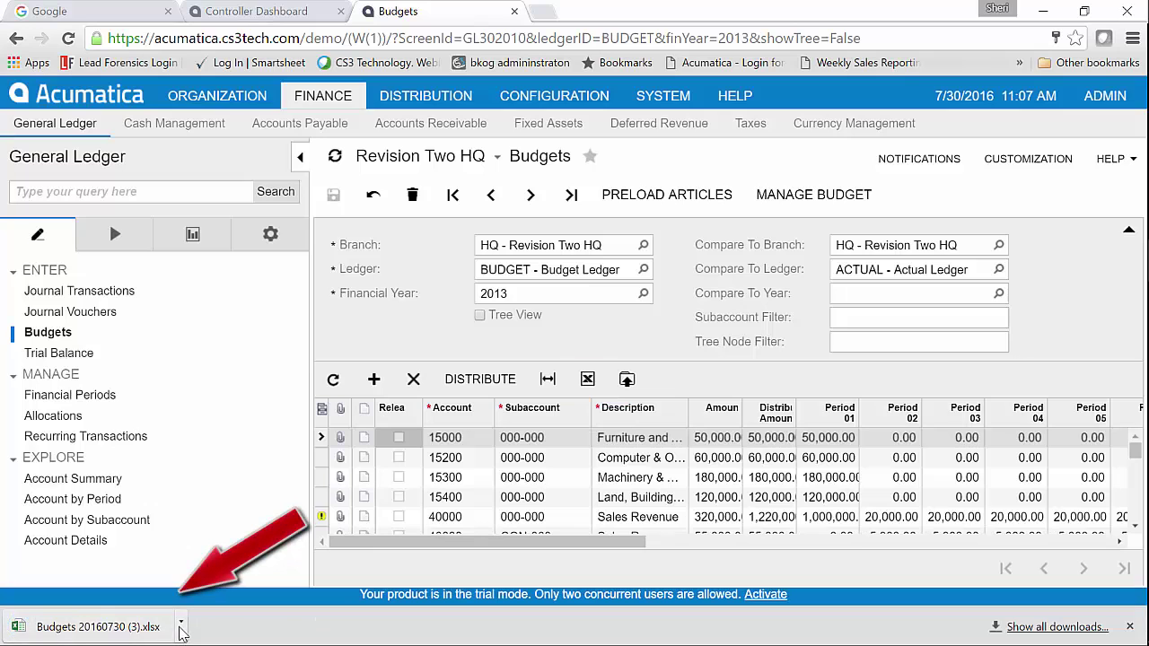
pyautogui.click(180, 626)
pyautogui.click(259, 513)
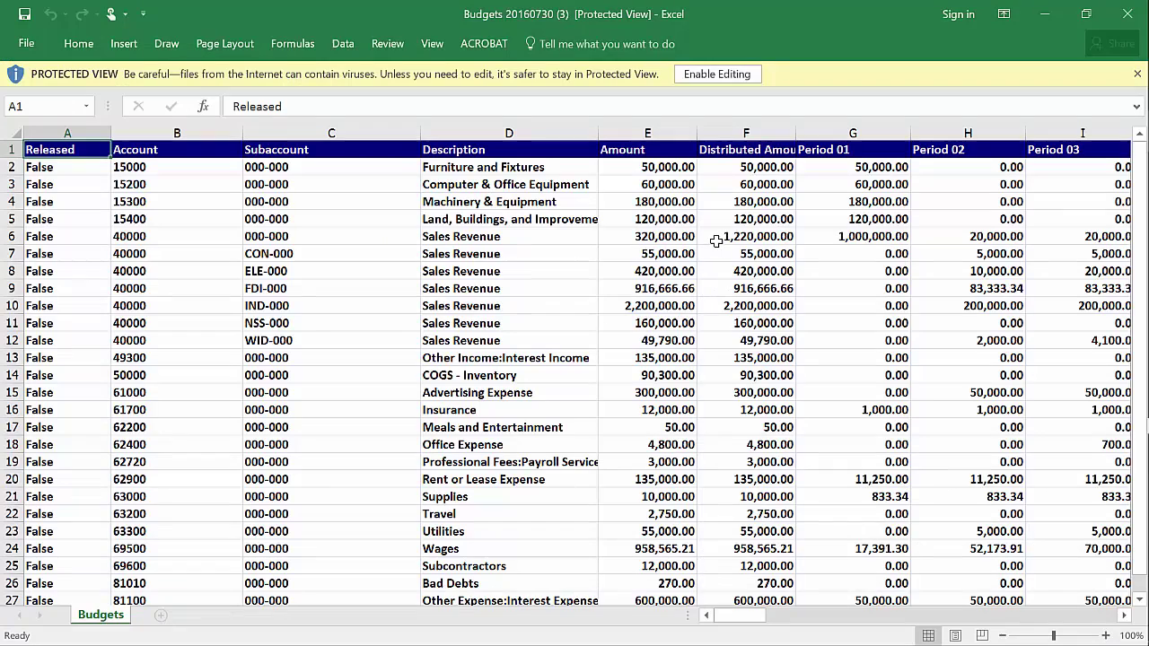
# Step: Enable editing of the workbook and set the Period 02 amount of account 15400 (cell H5) to 500000
pyautogui.click(842, 223)
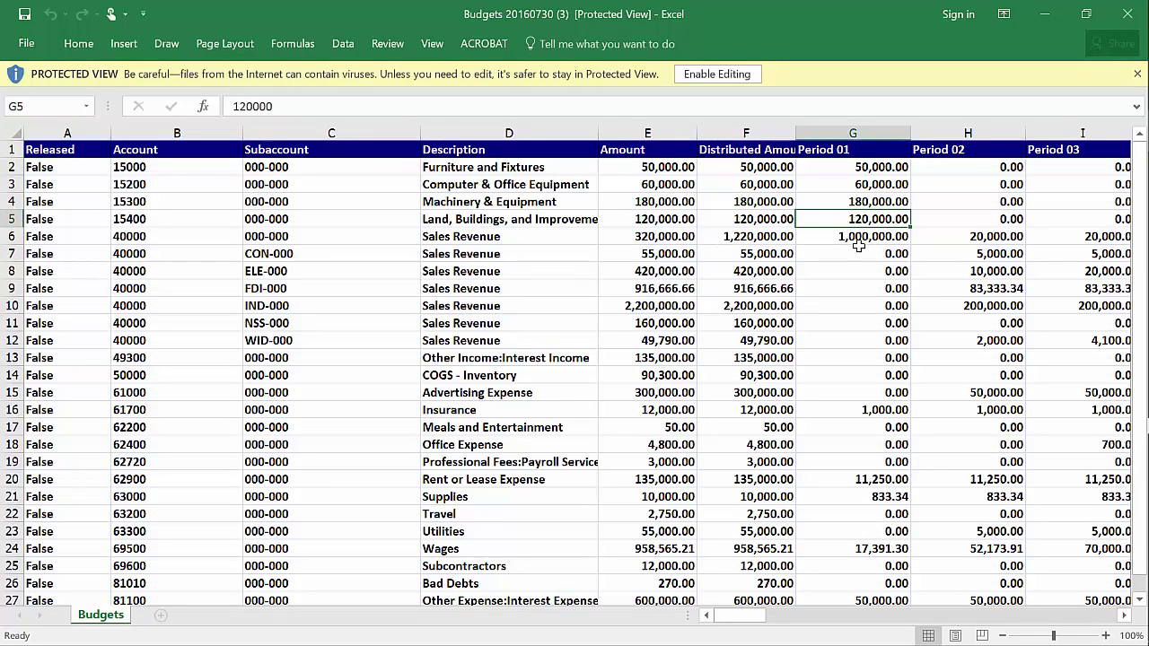
pyautogui.click(948, 225)
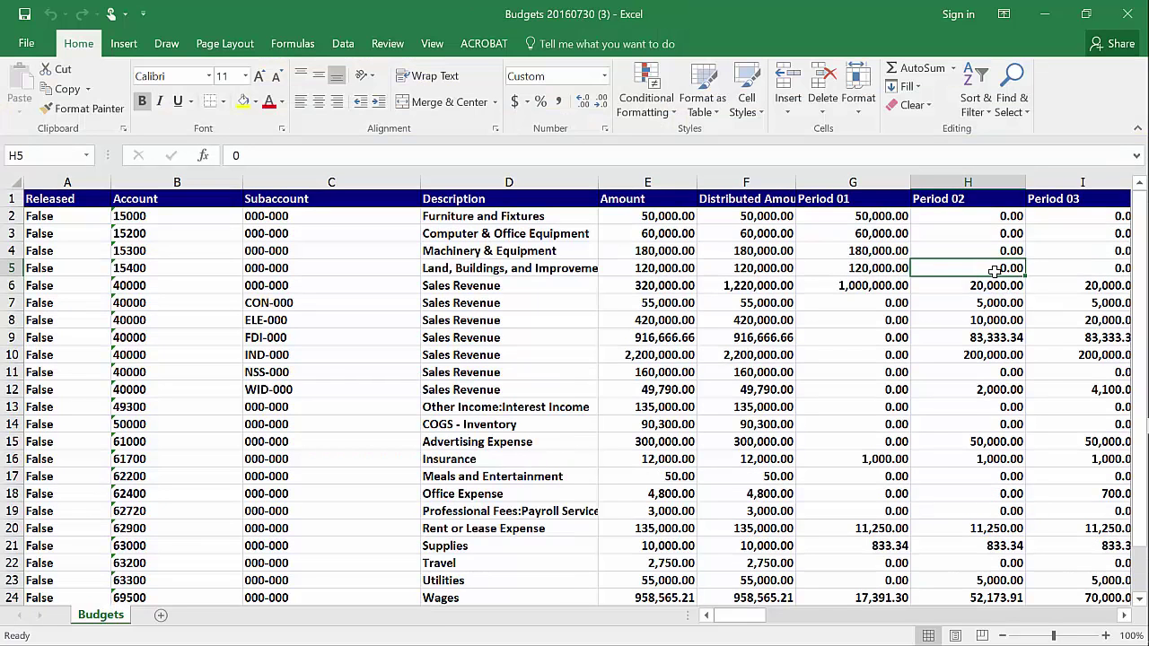
pyautogui.write('50000')
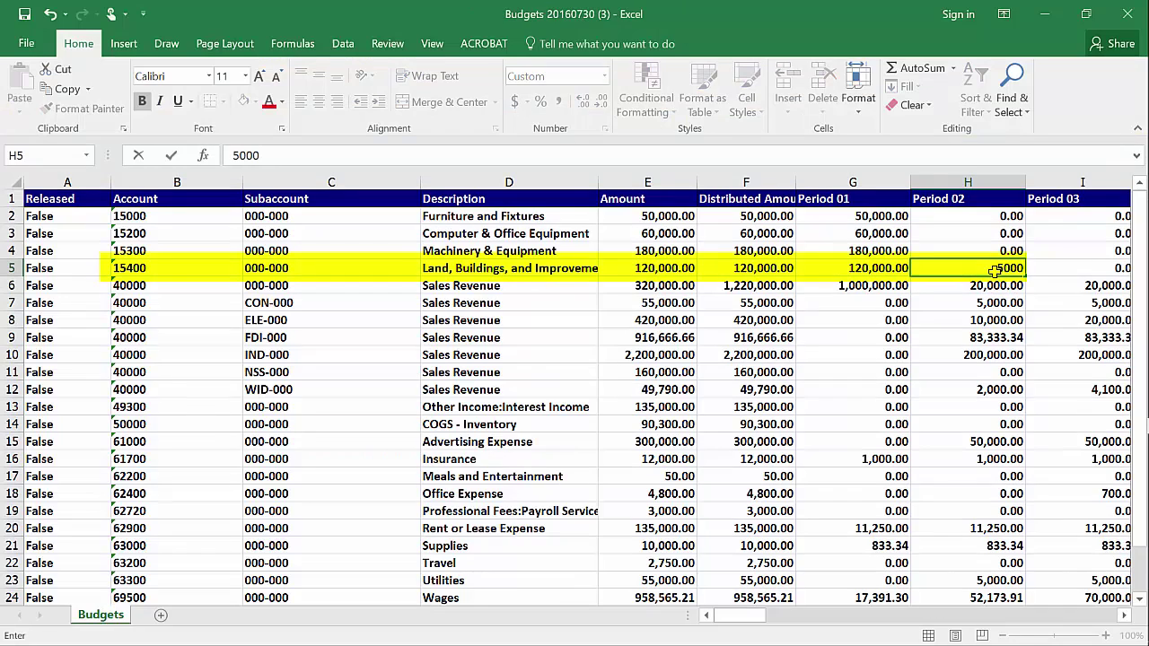
pyautogui.write('0')
pyautogui.press('Return')
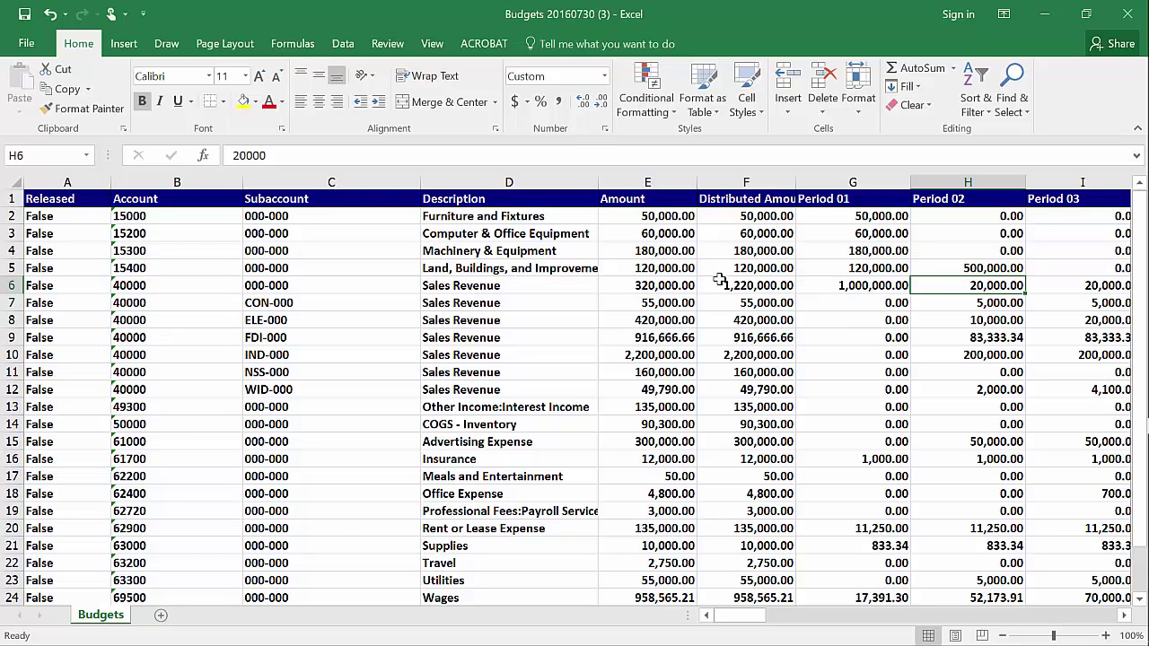
# Step: Set the total Amount of account 15400 (cell E5) to 620000
pyautogui.click(674, 273)
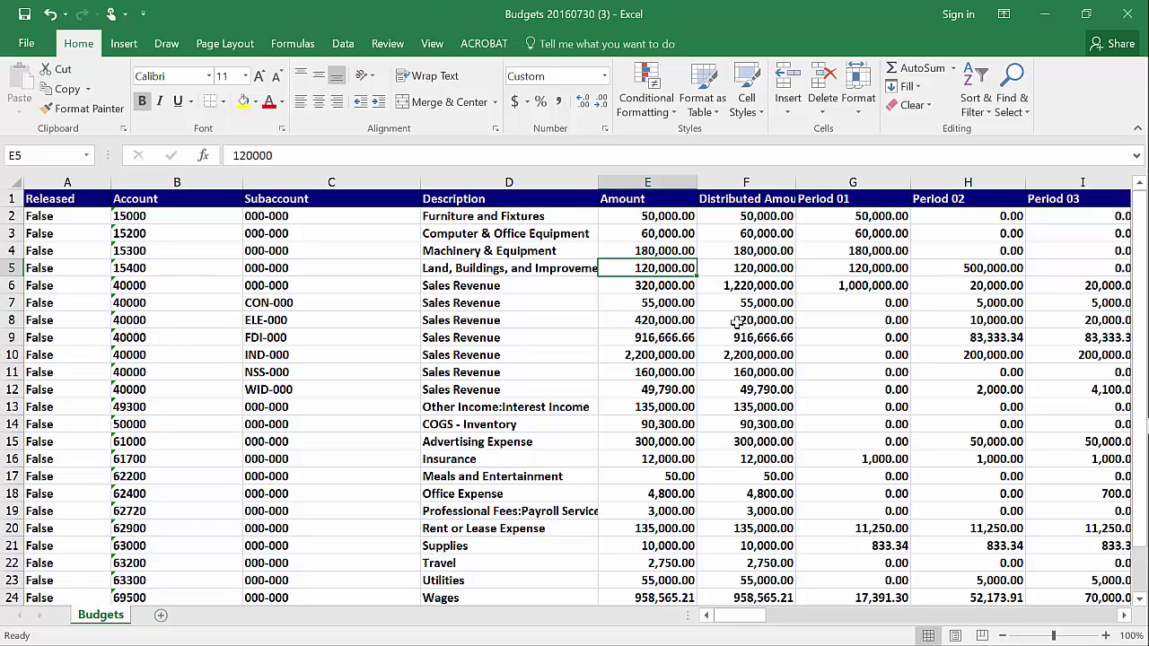
pyautogui.write('620000')
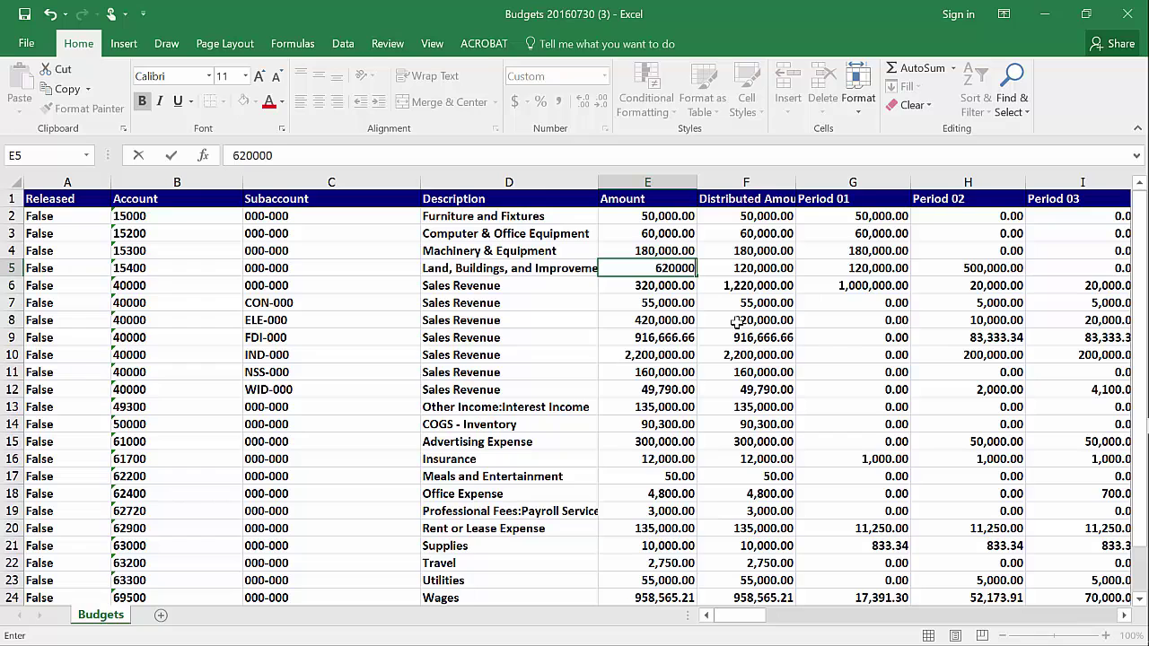
pyautogui.press('Return')
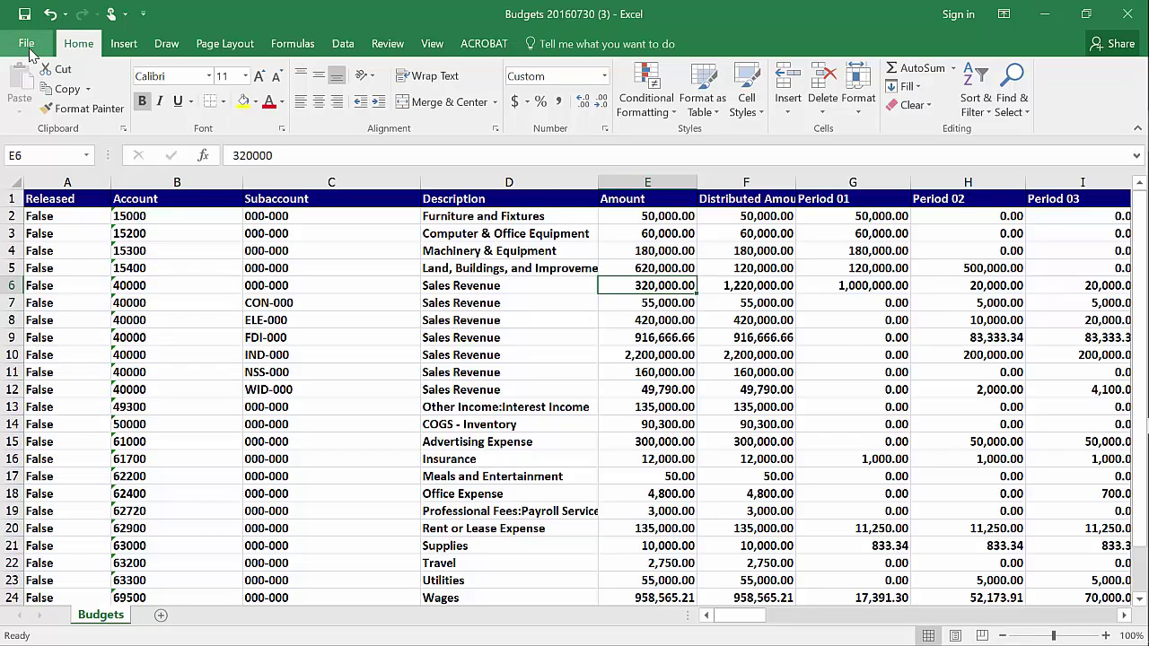
# Step: Save the workbook as newbudget in the Downloads folder and close Excel
pyautogui.click(28, 46)
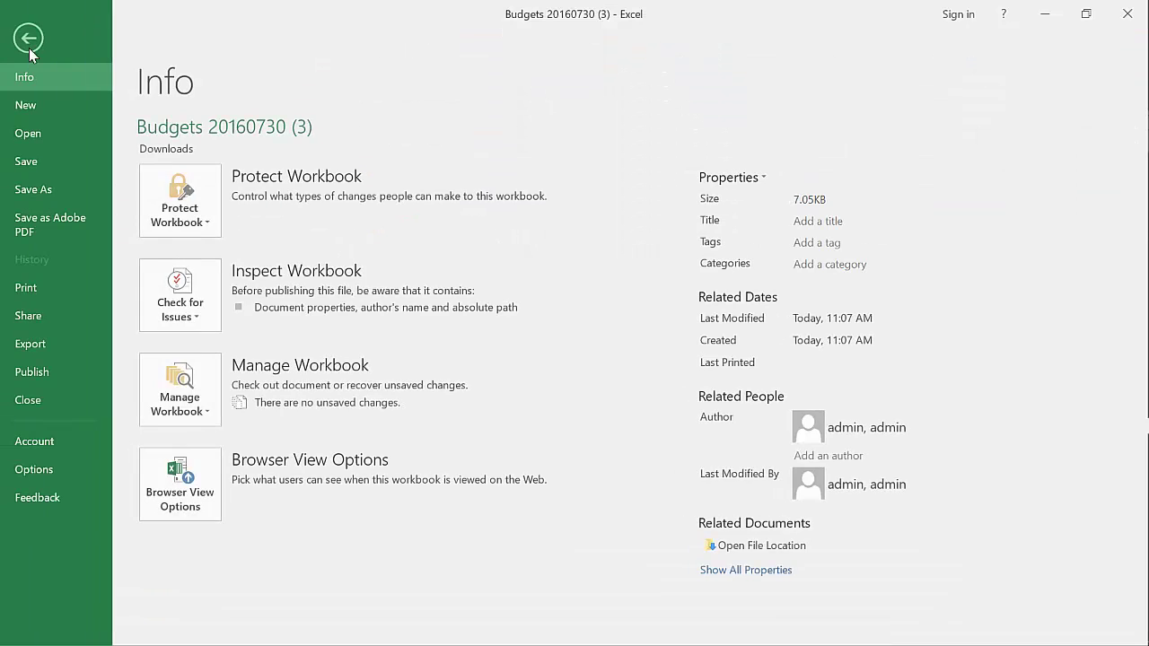
pyautogui.click(47, 191)
pyautogui.click(570, 151)
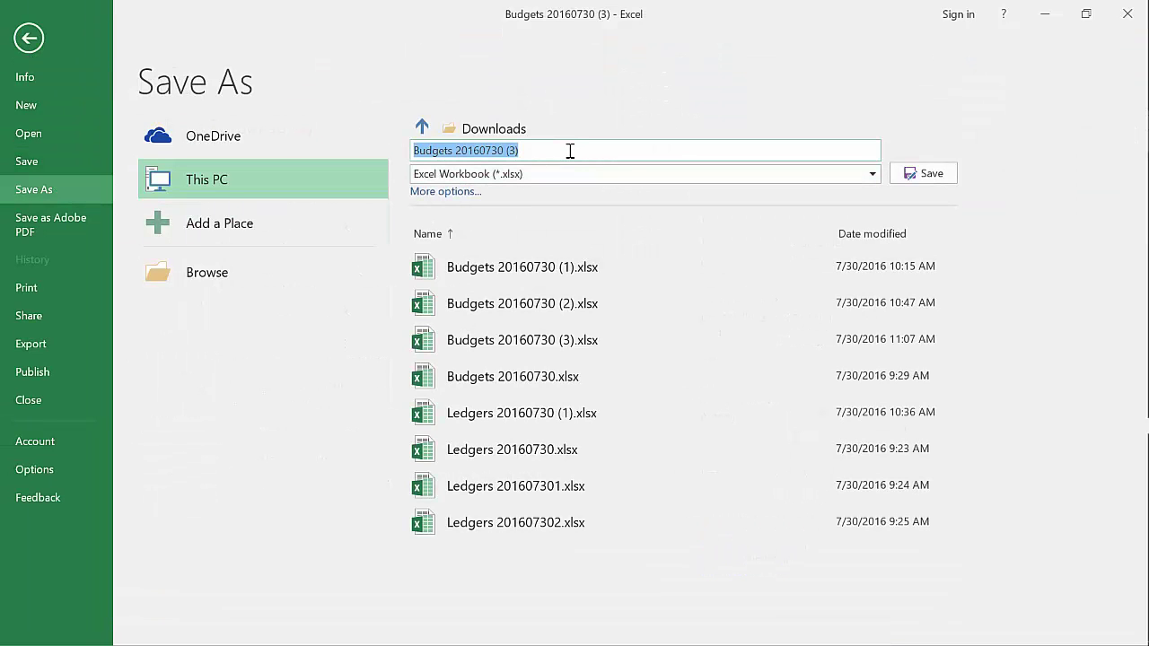
pyautogui.write('newbudget')
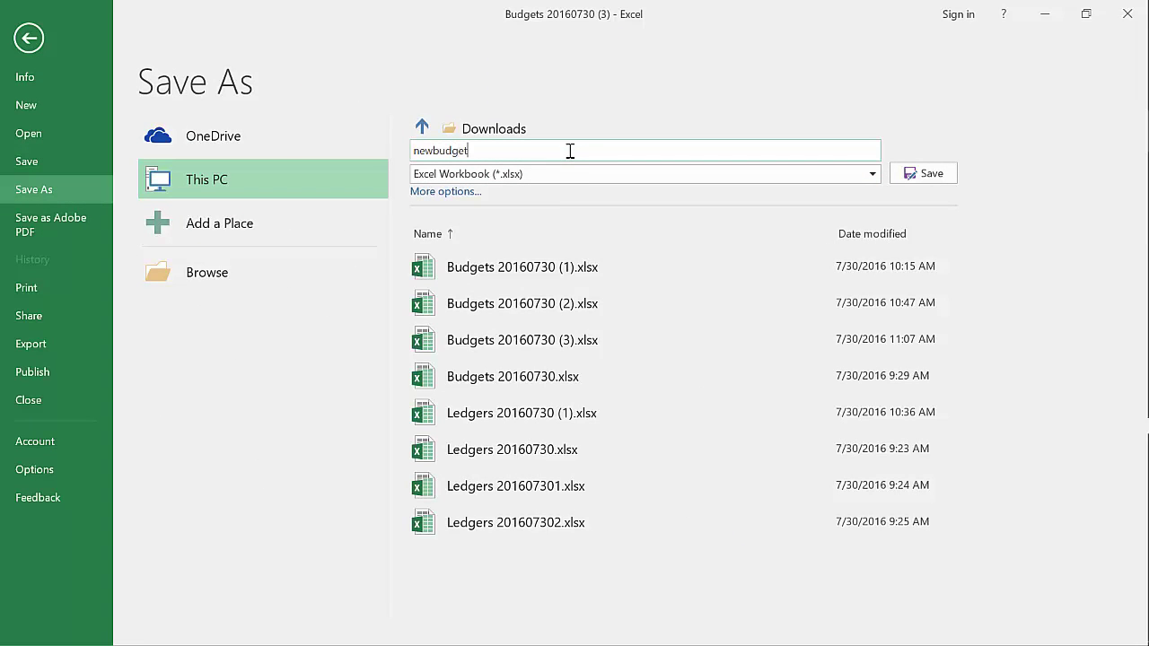
pyautogui.click(928, 183)
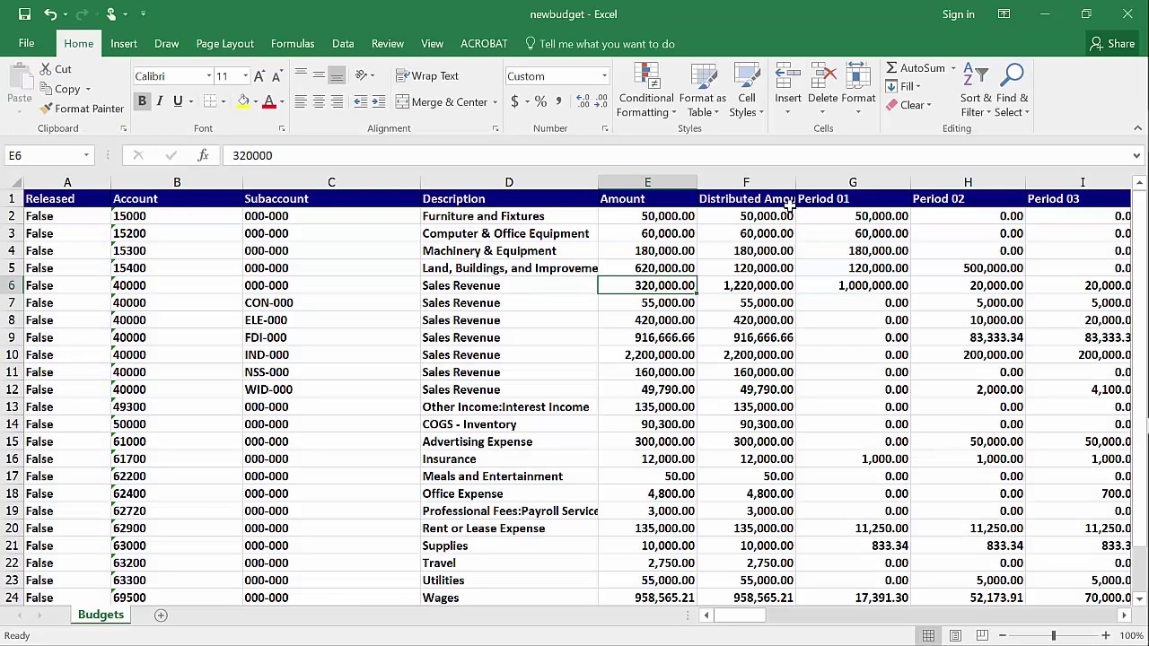
pyautogui.click(1128, 14)
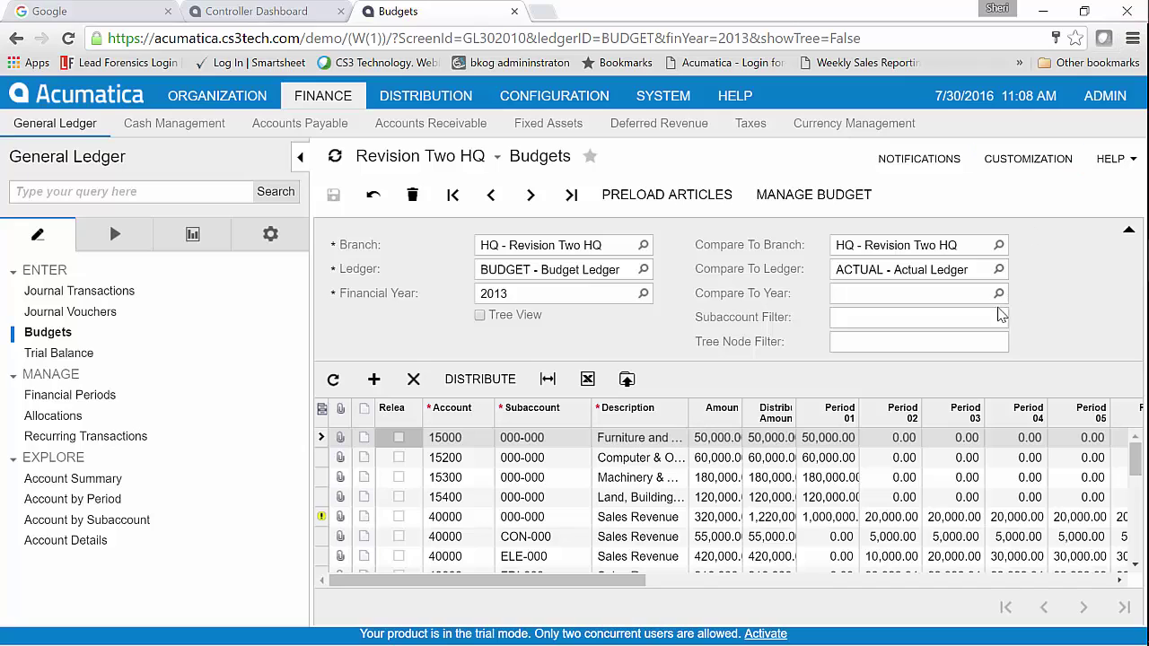
# Step: Change the Budgets form's ledger to REVBUD and create its 2013 budget, preloading the tree from Budget Configuration
pyautogui.click(643, 273)
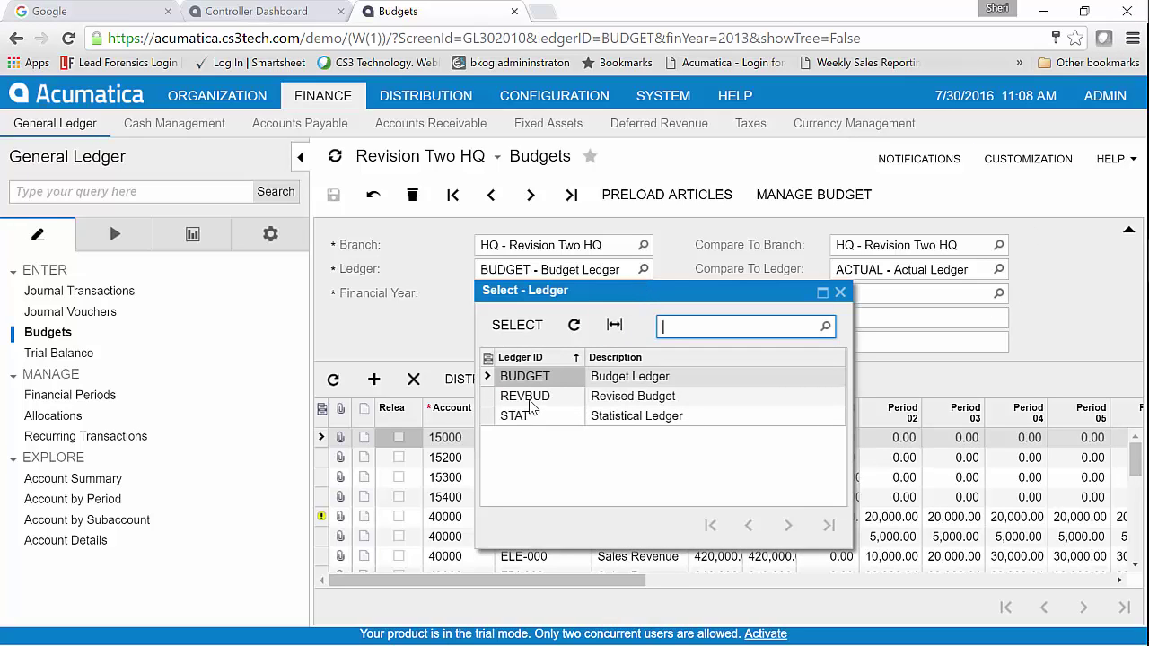
pyautogui.click(535, 405)
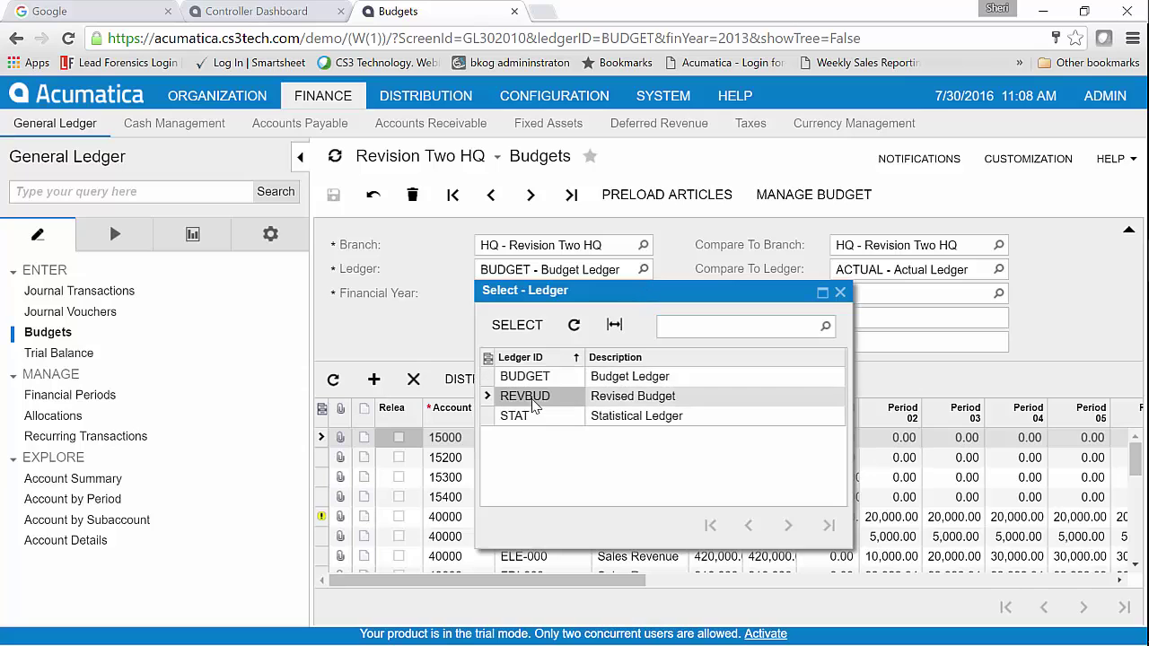
pyautogui.doubleClick(535, 405)
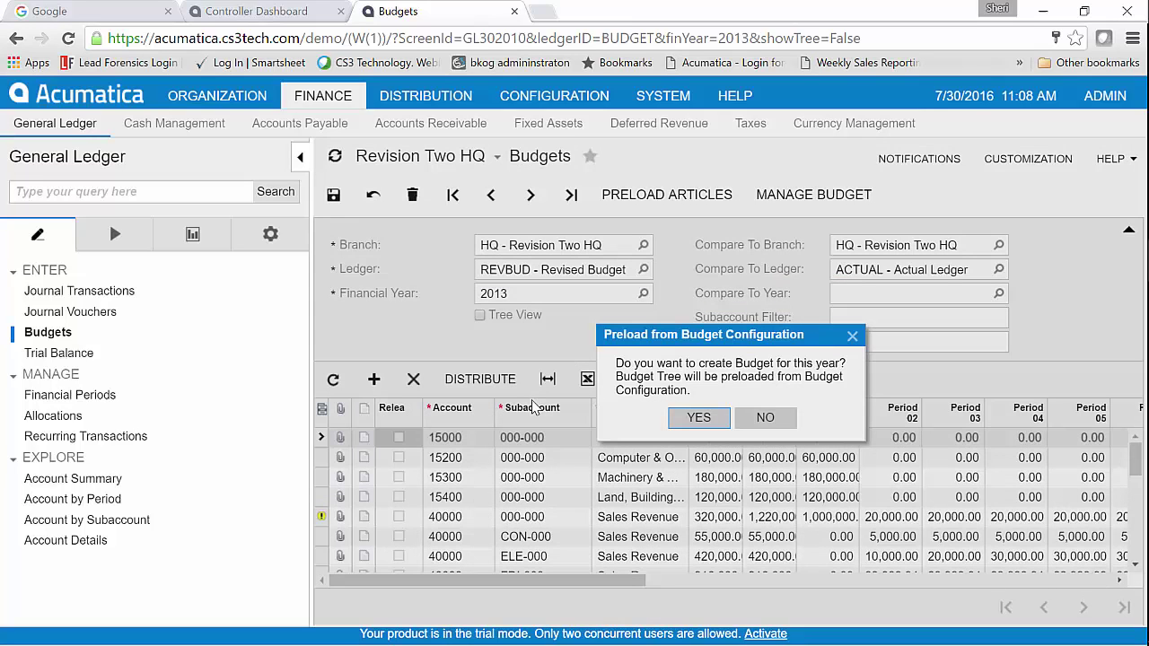
pyautogui.click(698, 419)
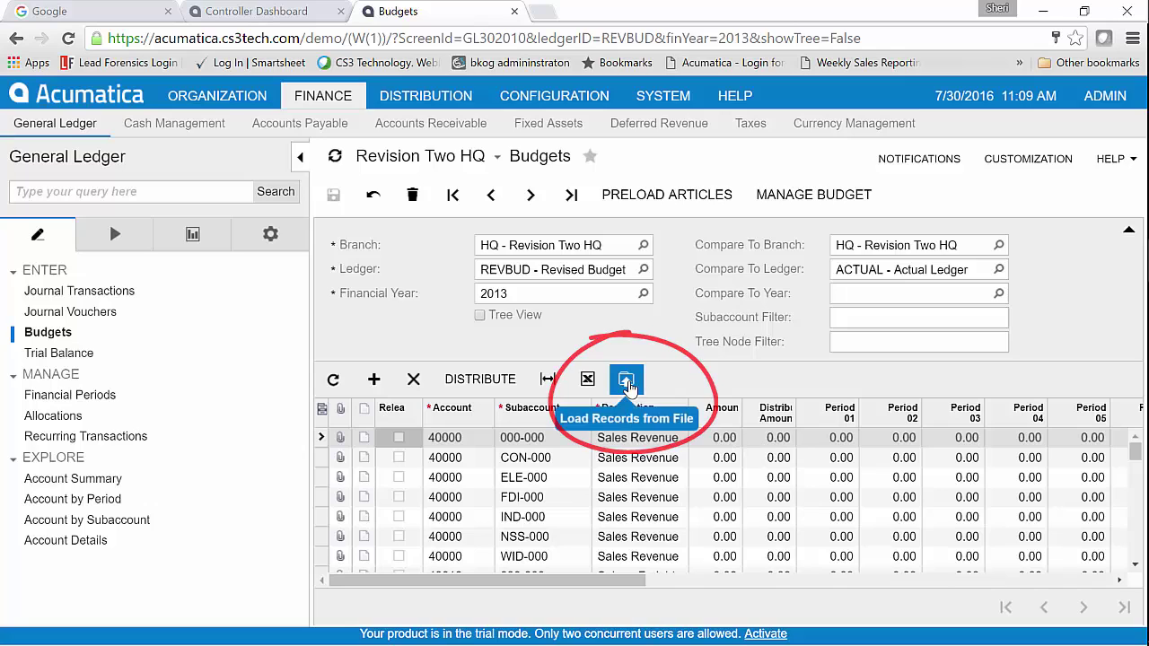
# Step: Upload newbudget.xlsx from the Downloads folder as the file to load records from into the REVBUD 2013 budget
pyautogui.click(628, 385)
pyautogui.click(653, 372)
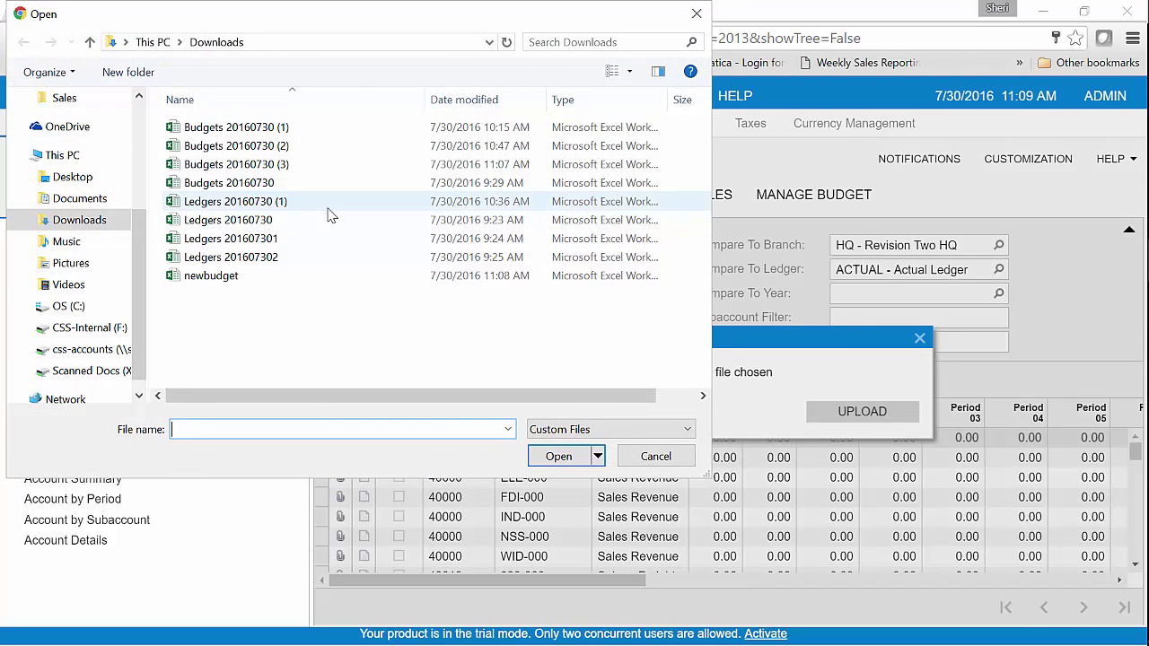
pyautogui.click(265, 281)
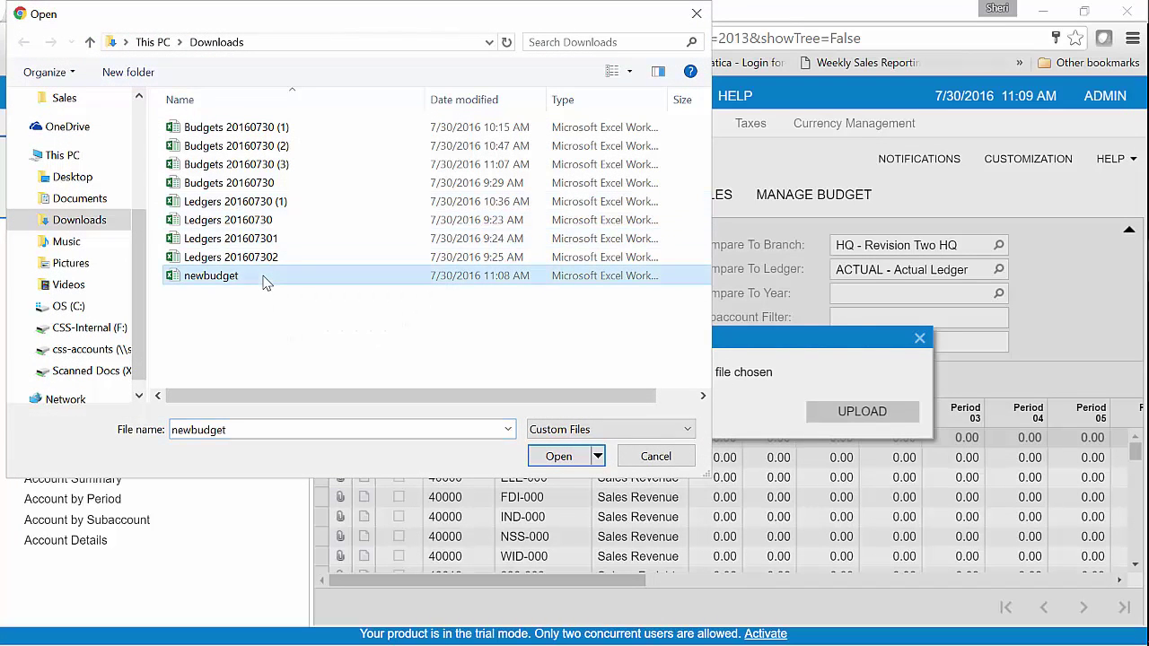
pyautogui.click(548, 460)
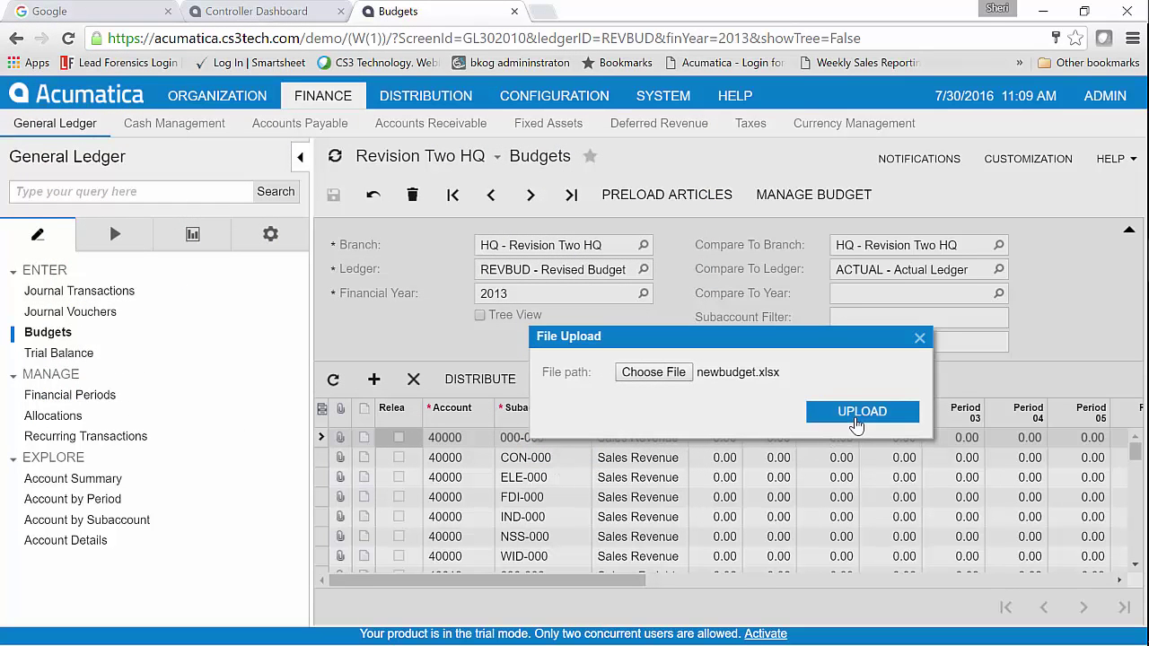
pyautogui.click(854, 421)
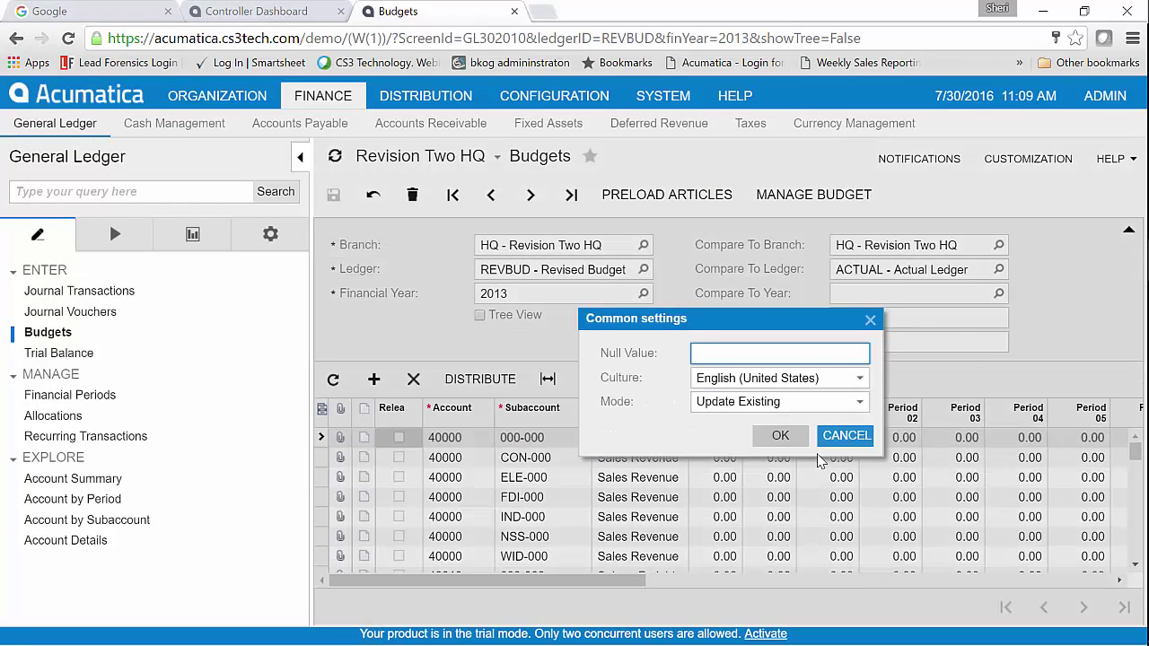
# Step: Import the records with English (United States) culture, Update Existing mode and the proposed column mapping, and widen the Period 02 column
pyautogui.click(780, 436)
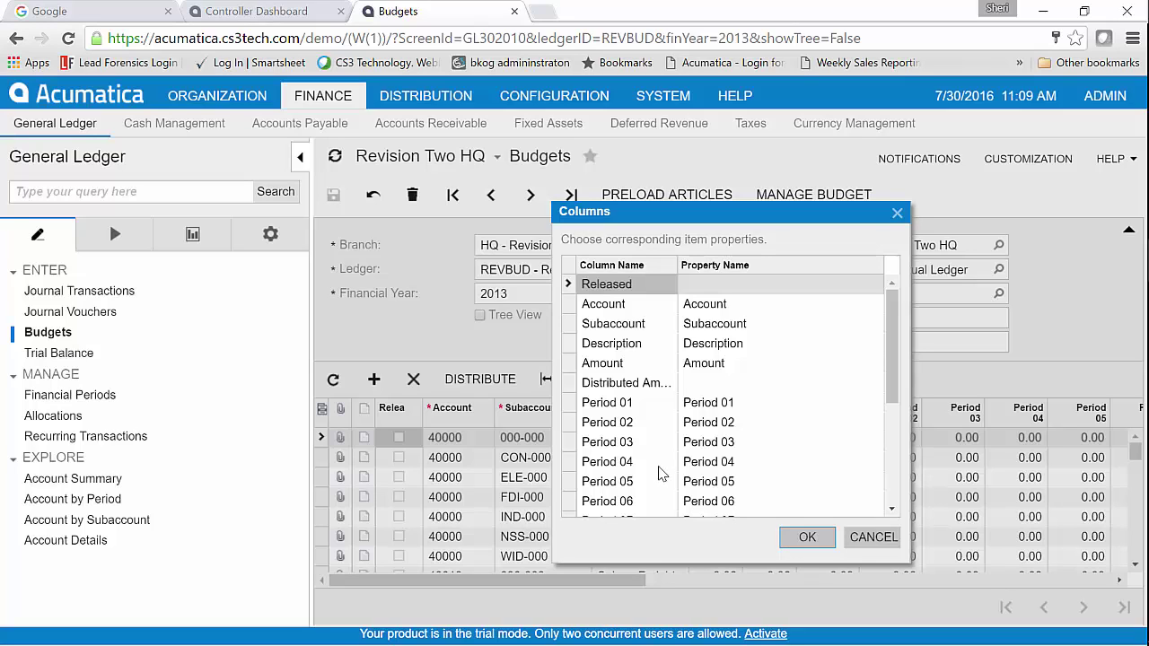
pyautogui.click(808, 538)
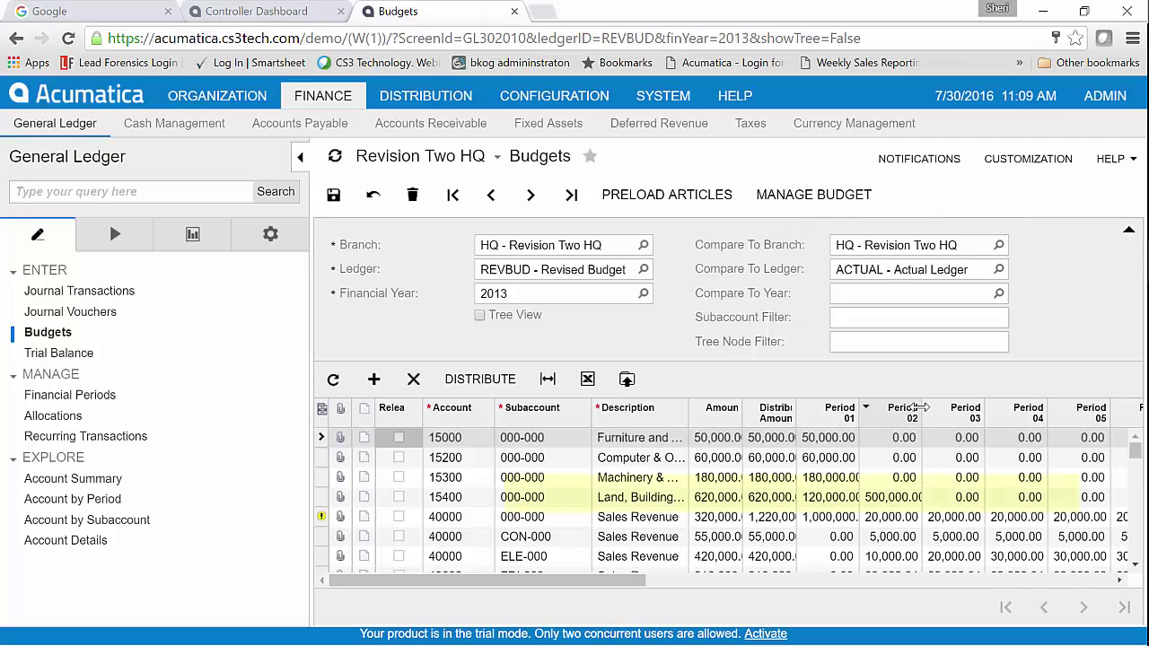
pyautogui.moveTo(918, 407); pyautogui.dragTo(935, 408)
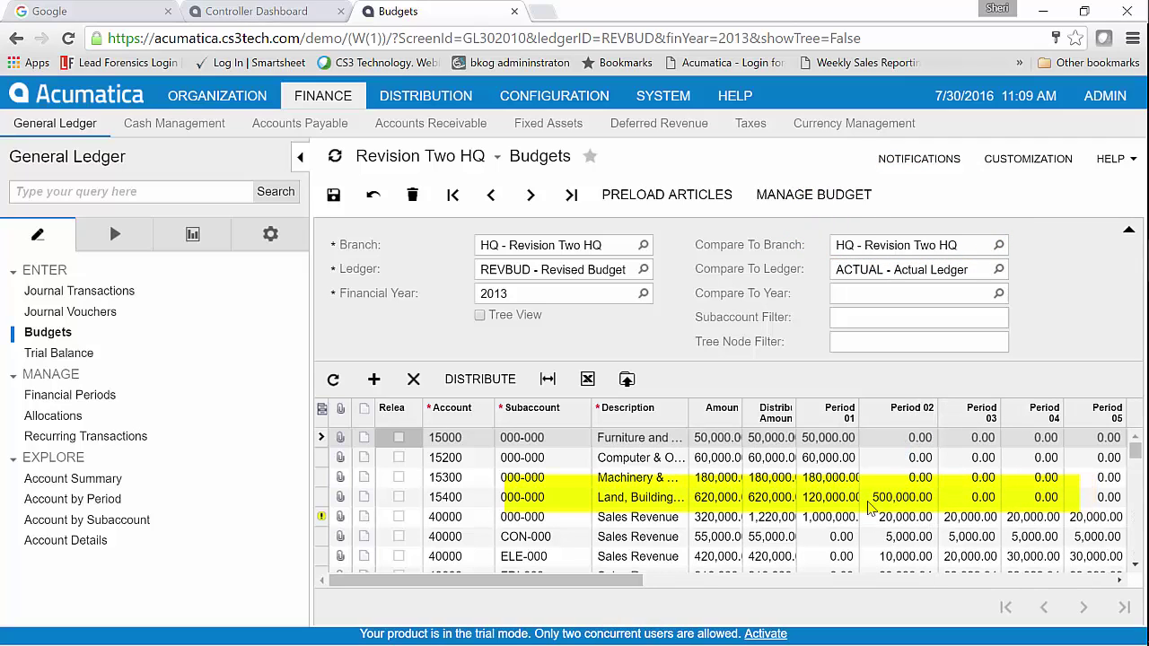